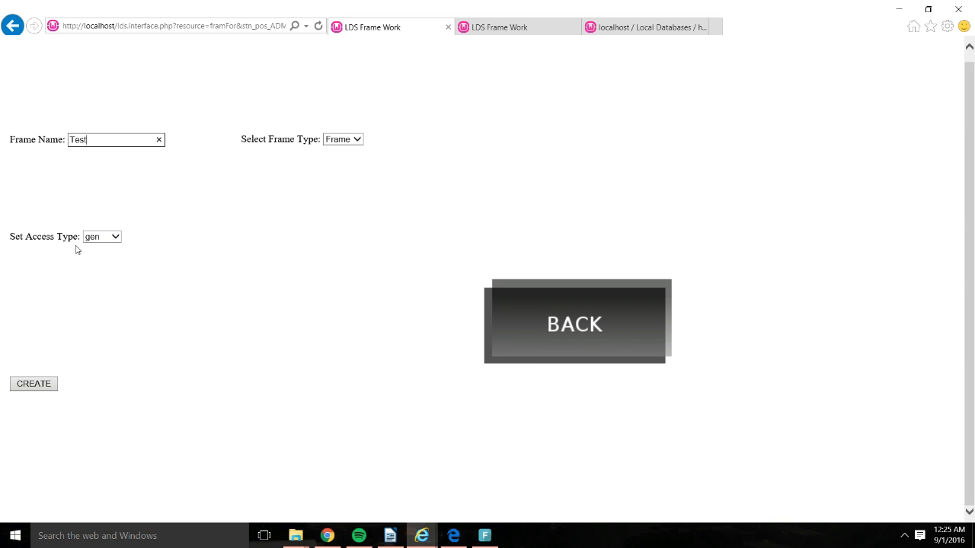
Create a frame named Test with gen access and open it for editing
left_click(117, 240)
left_click(162, 235)
left_click(38, 386)
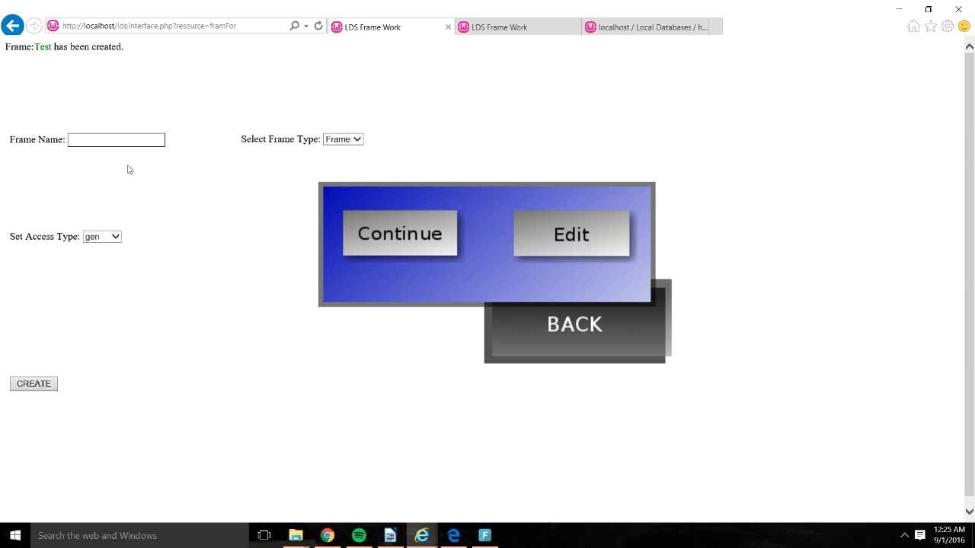
left_click(570, 242)
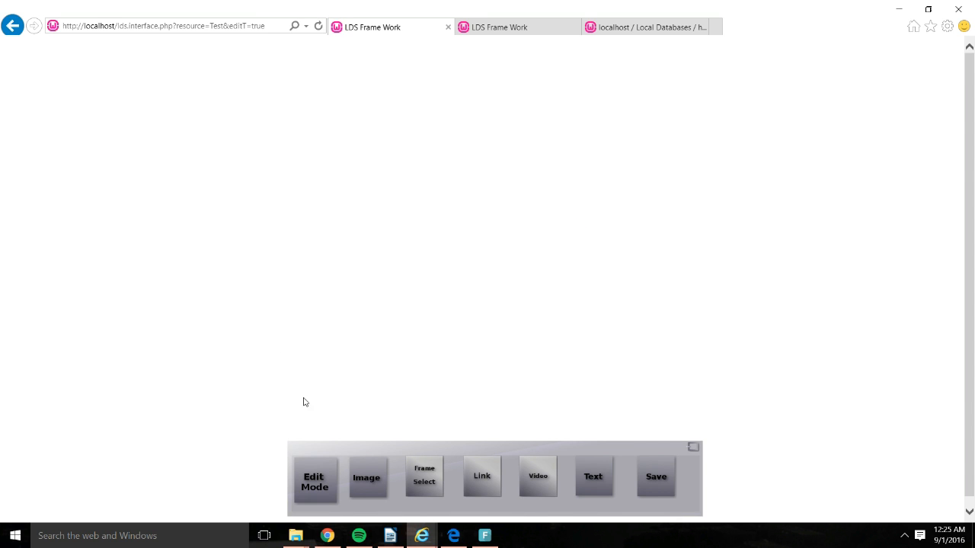
Collapse the frame's editing toolbar and bring it back
left_click(601, 462)
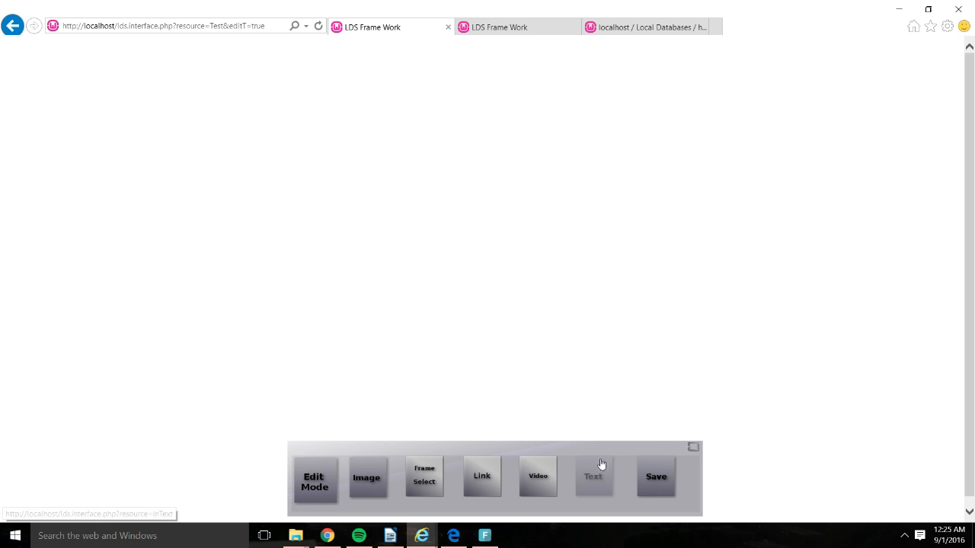
left_click(693, 448)
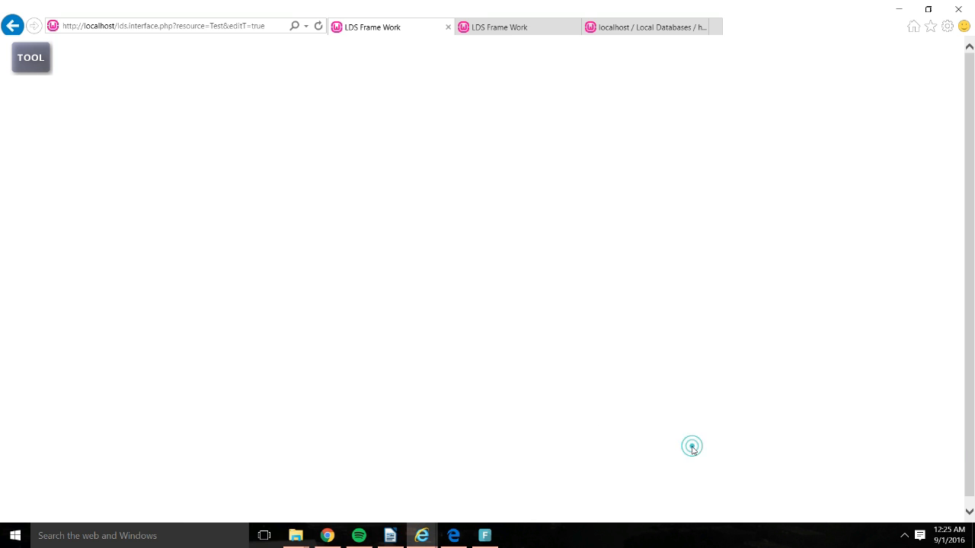
left_click(18, 66)
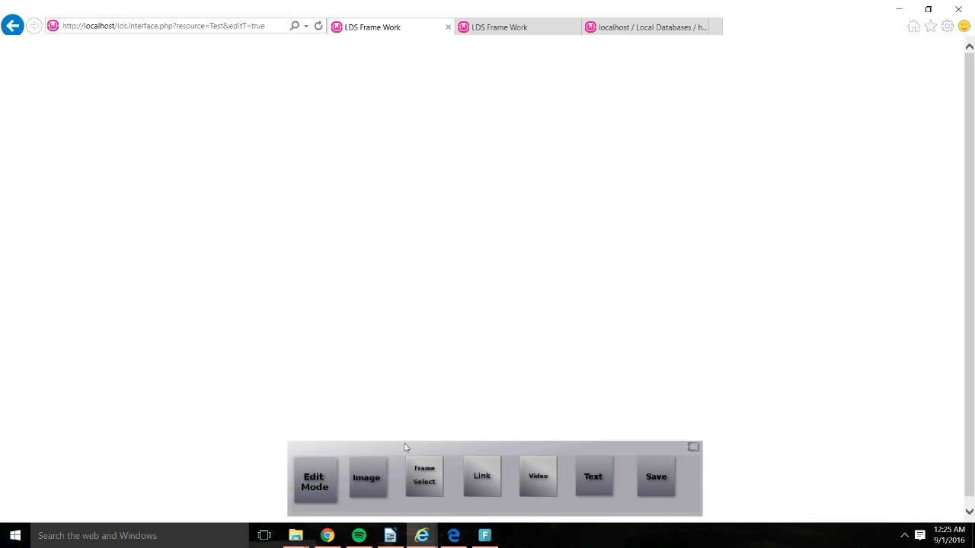
Start inserting an image and choose the local file land.slide1.png
left_click(373, 486)
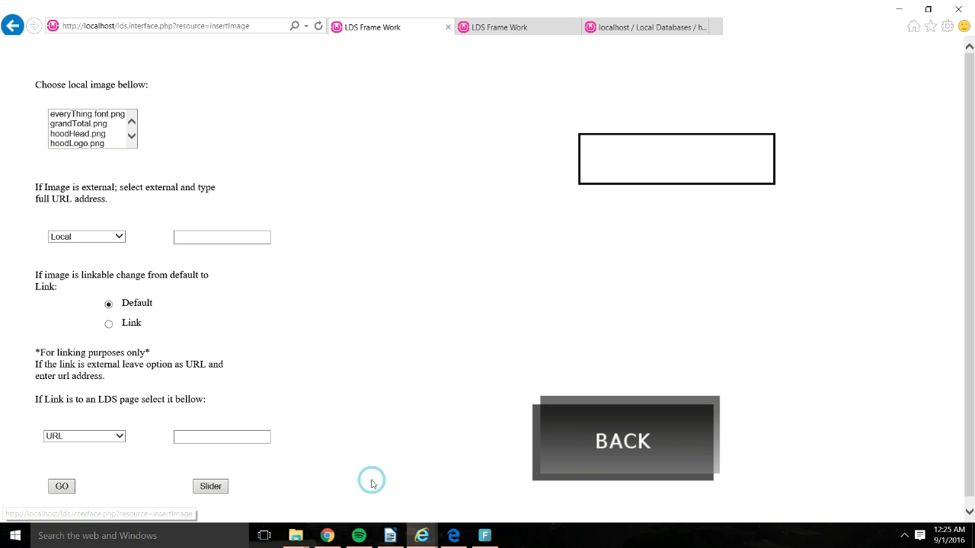
left_click(131, 135)
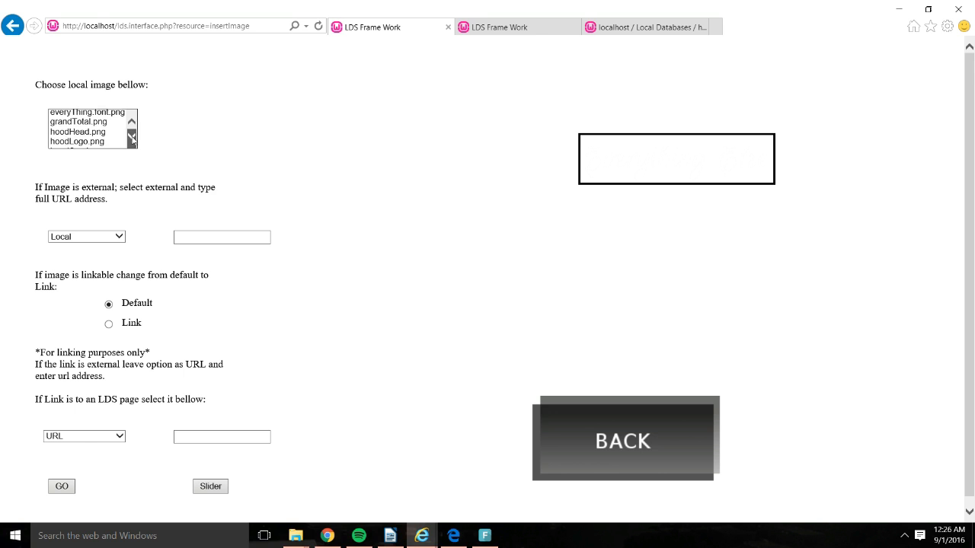
left_click(131, 135)
left_click(131, 136)
left_click(93, 137)
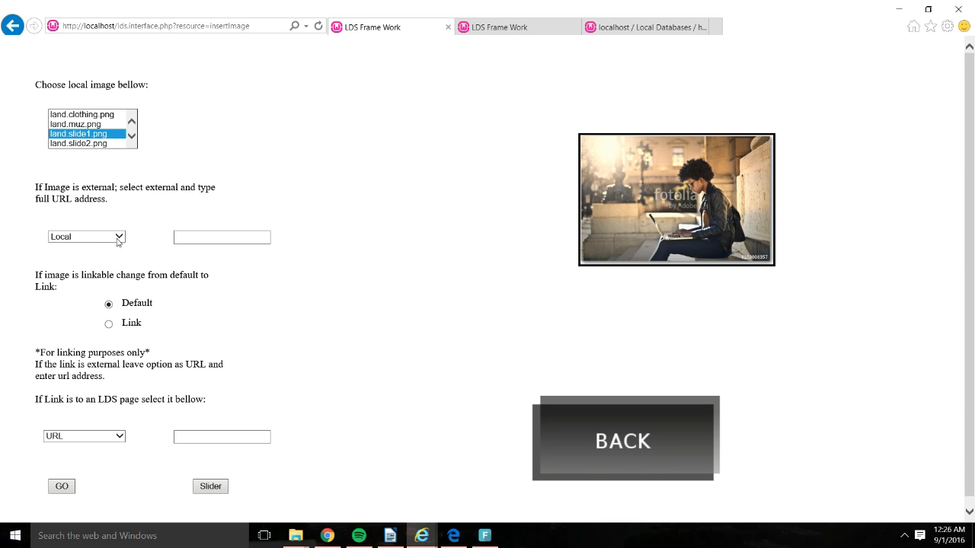
Switch the image source to External and set it back to Local
left_click(118, 238)
left_click(73, 249)
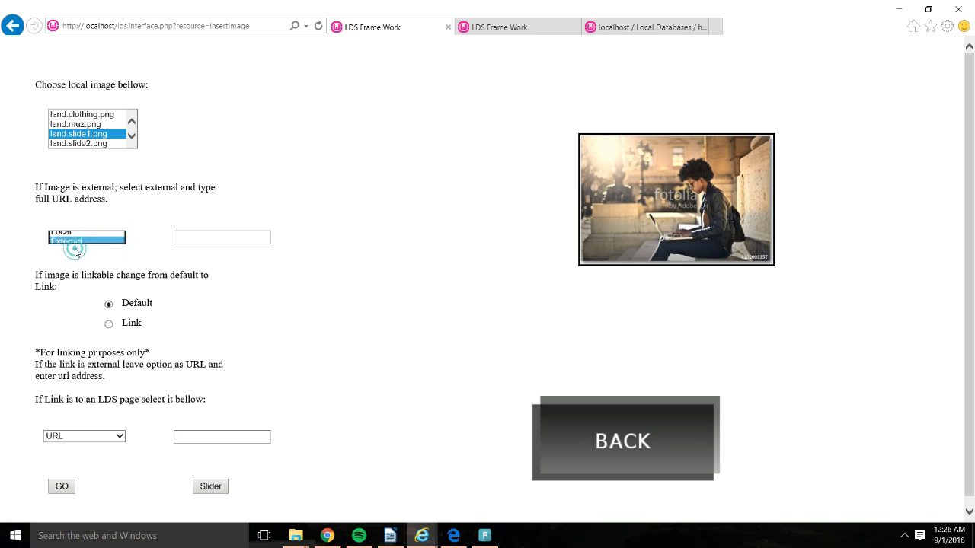
left_click(232, 237)
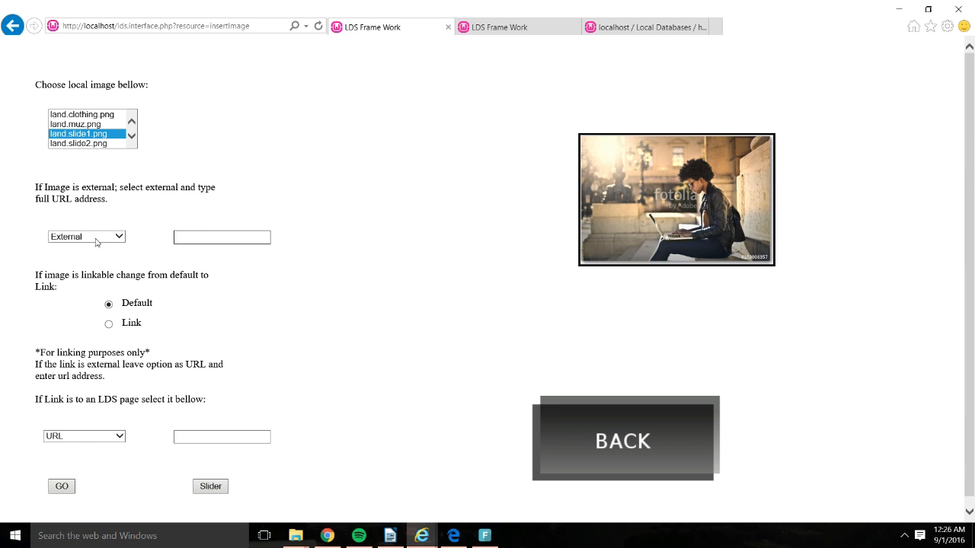
left_click(119, 237)
left_click(76, 225)
left_click(43, 240)
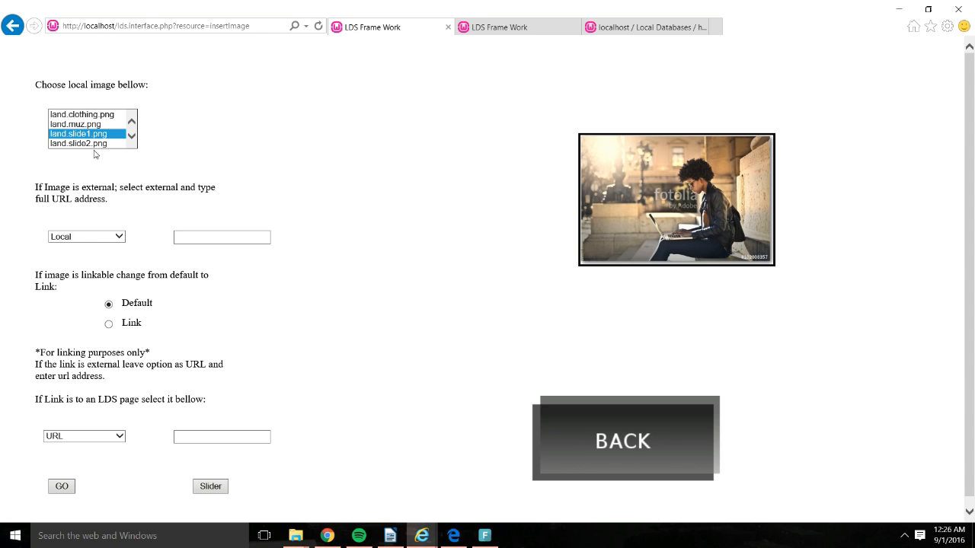
Insert the chosen non-linked image into the Test frame and move it to the upper middle of the page
scroll(92, 144, "down", 1)
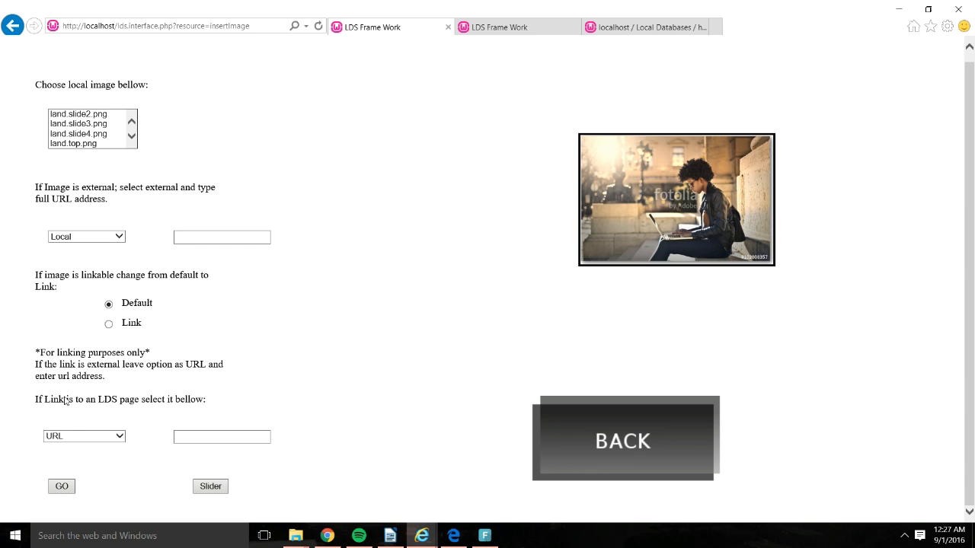
left_click(64, 487)
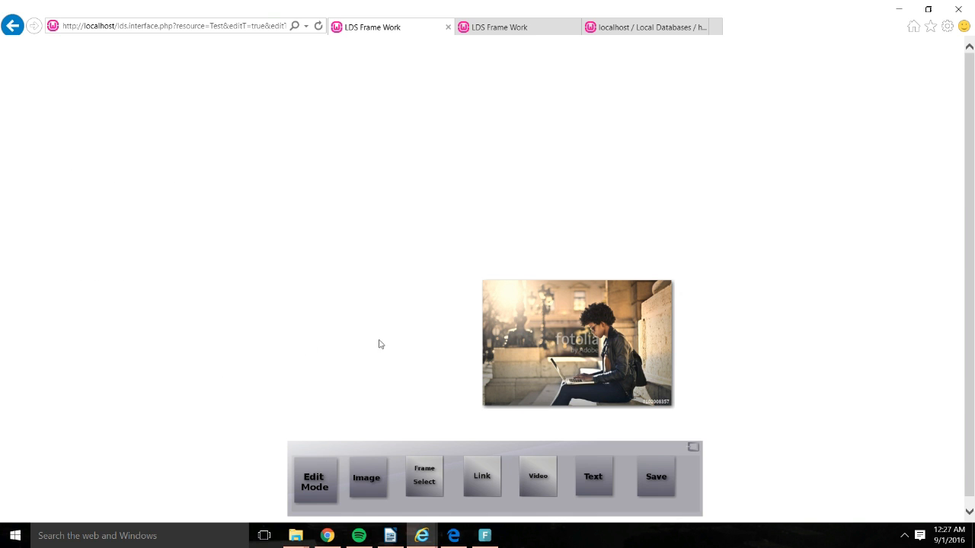
left_click_drag(598, 363, 701, 261)
left_click_drag(734, 290, 382, 288)
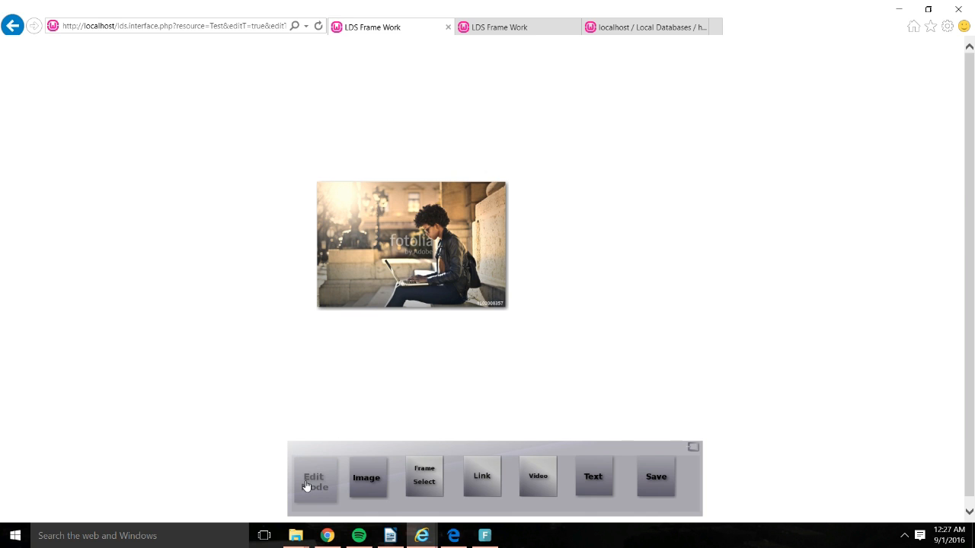
Enlarge the inserted photo to size 32 in edit mode
left_click(310, 489)
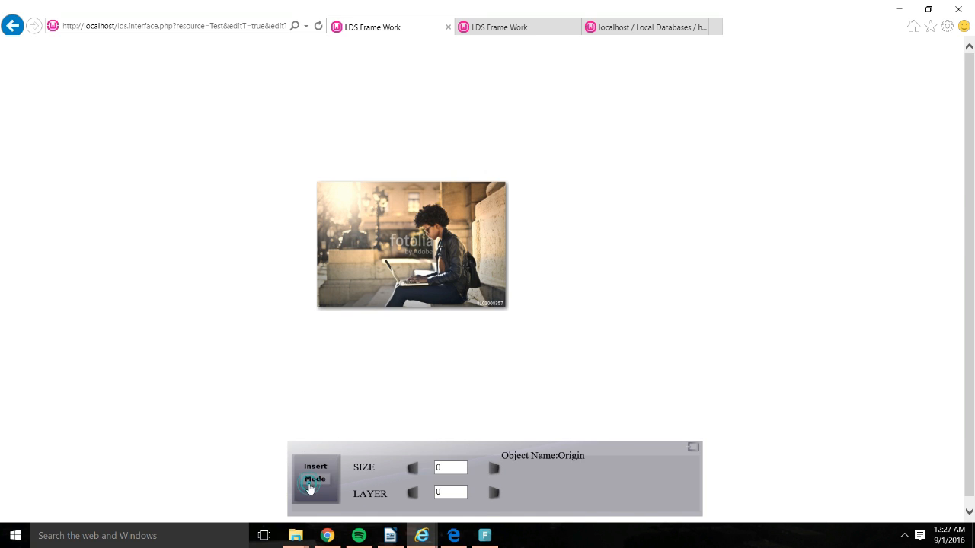
left_click(400, 213)
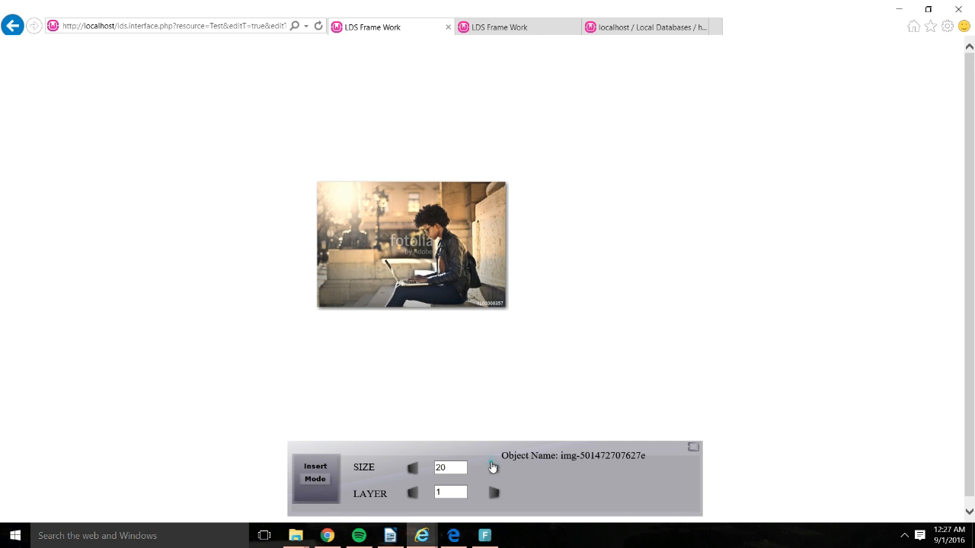
left_click(492, 468)
left_click(493, 467)
left_click(493, 468)
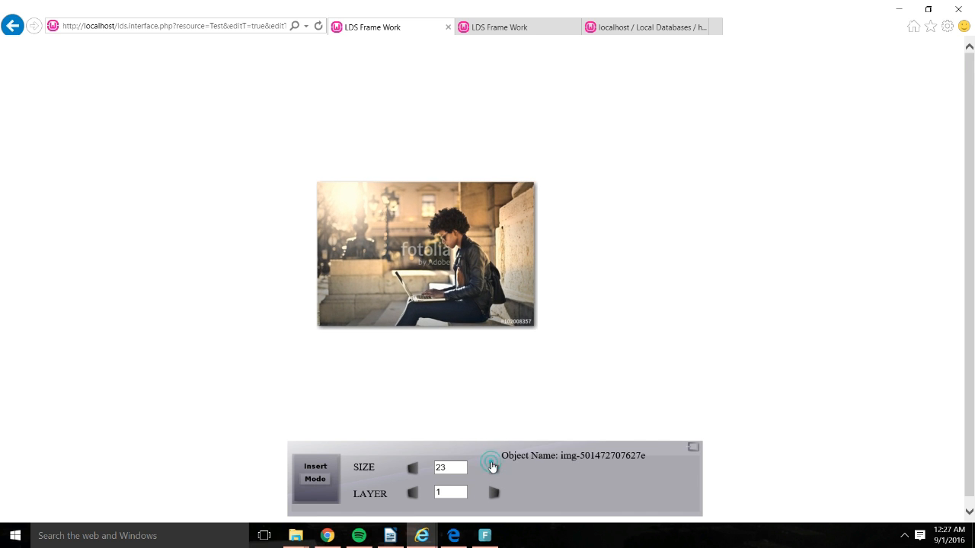
left_click(492, 468)
left_click(493, 468)
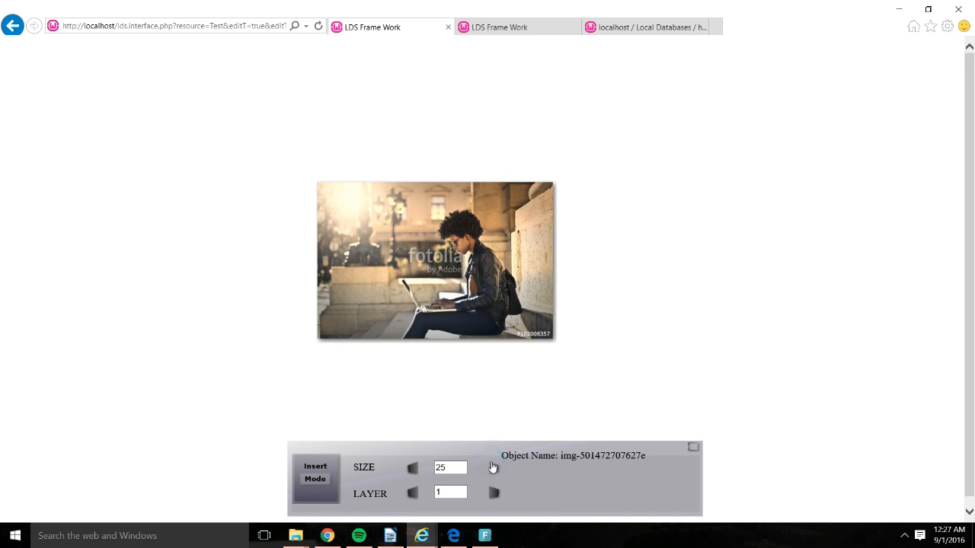
left_click(493, 467)
left_click(492, 468)
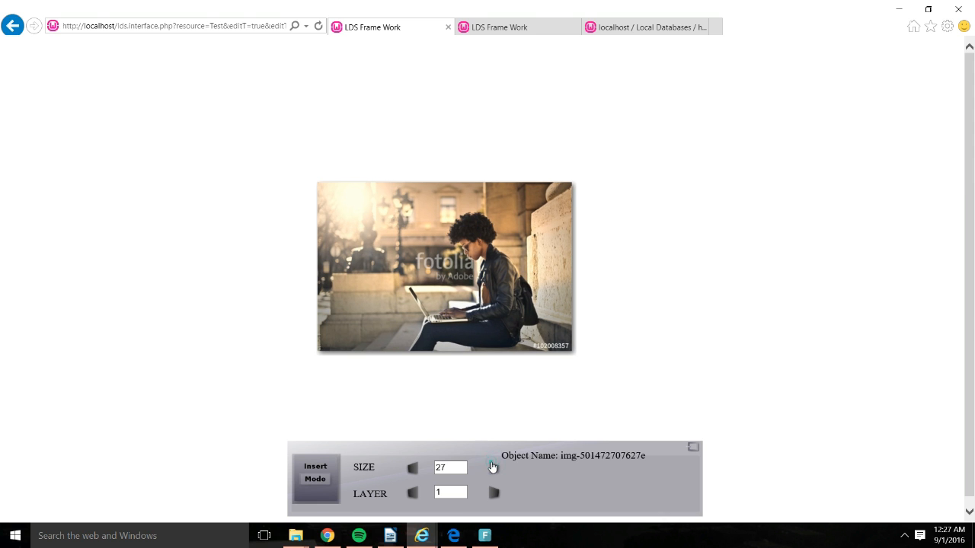
left_click(492, 468)
left_click(493, 468)
left_click(492, 467)
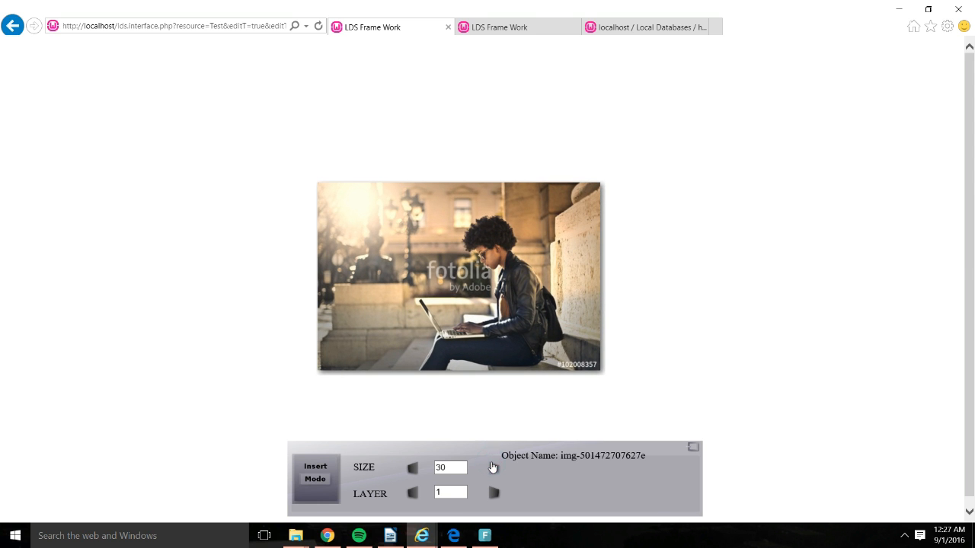
left_click(493, 468)
left_click(493, 467)
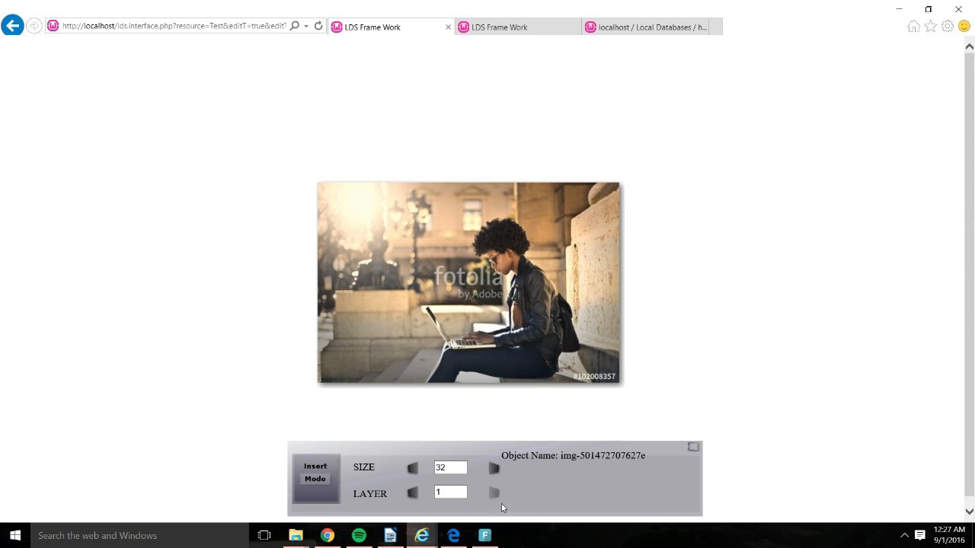
Raise the photo's layer and lower it again
left_click(499, 495)
left_click(408, 492)
left_click(411, 495)
Return to insert mode, nudge the photo slightly, and save the frame
left_click(314, 491)
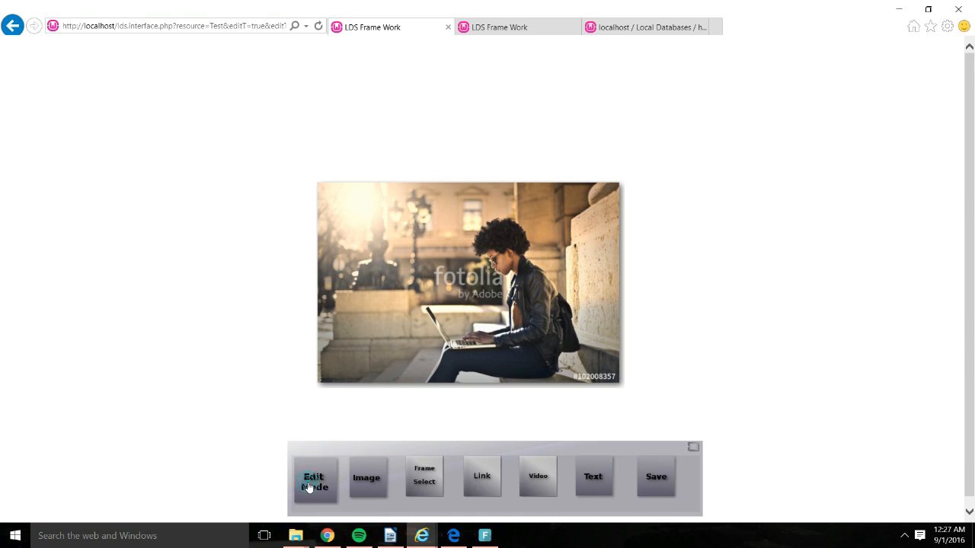
mouse_move(481, 293)
left_mouse_down()
mouse_move(520, 300)
mouse_move(495, 306)
mouse_move(465, 293)
mouse_move(483, 521)
mouse_move(442, 291)
mouse_move(477, 300)
left_mouse_up()
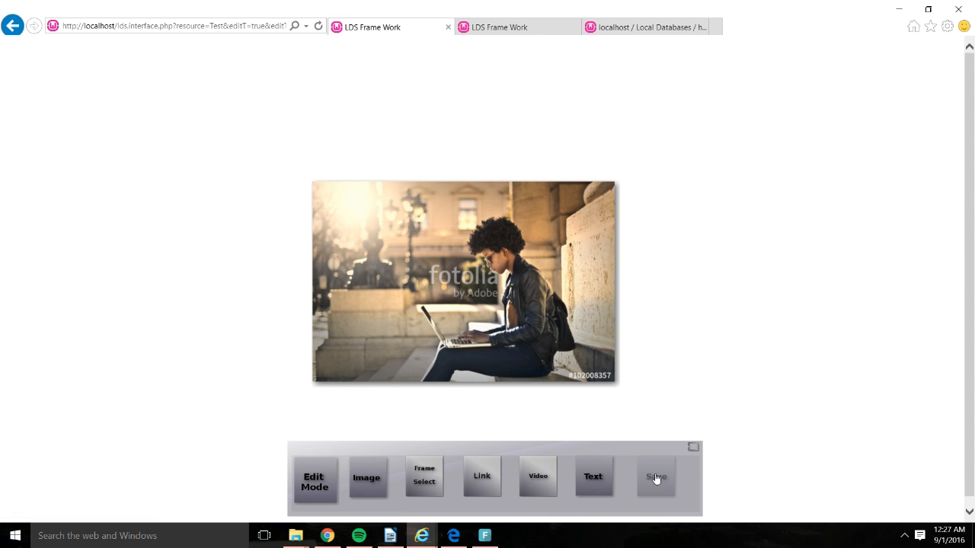
left_click(652, 480)
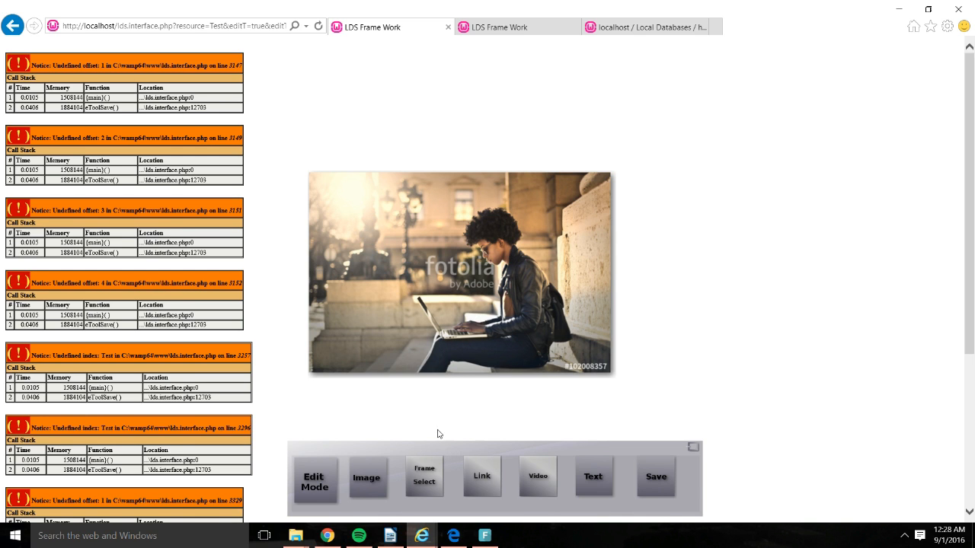
Find the Test frame in the frame list and reopen it in design mode
left_click(418, 492)
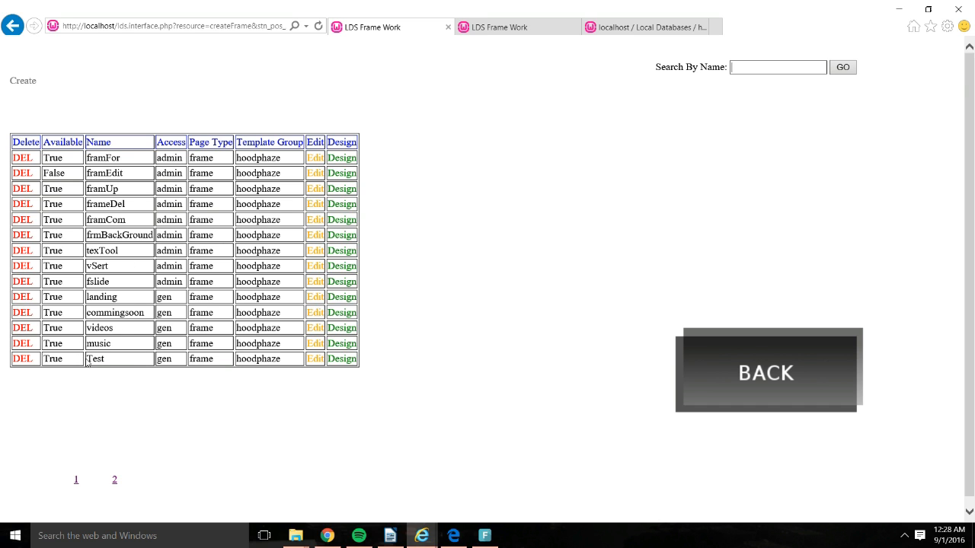
double_click(109, 365)
left_click(118, 362)
left_click(336, 364)
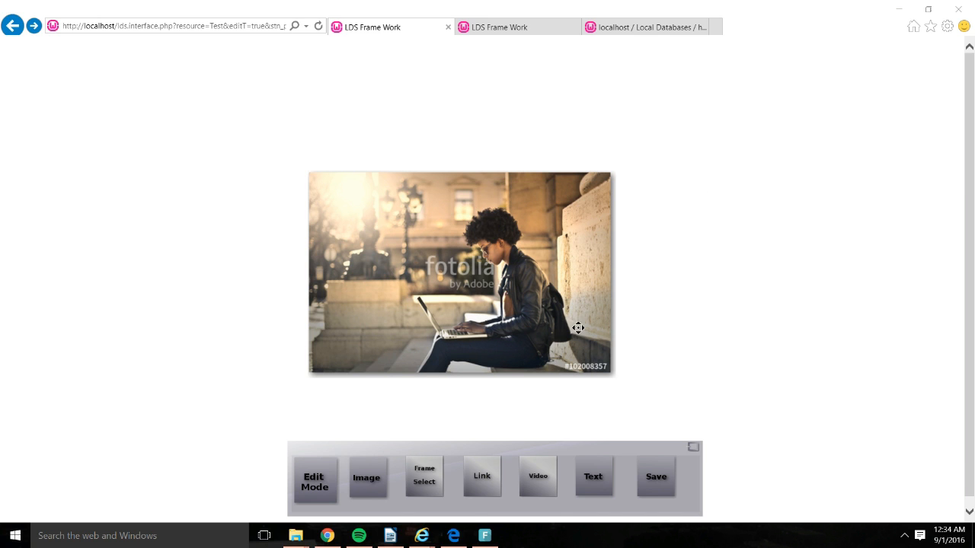
Start a new link named nav1 and look through the pages it can point to
left_click(480, 475)
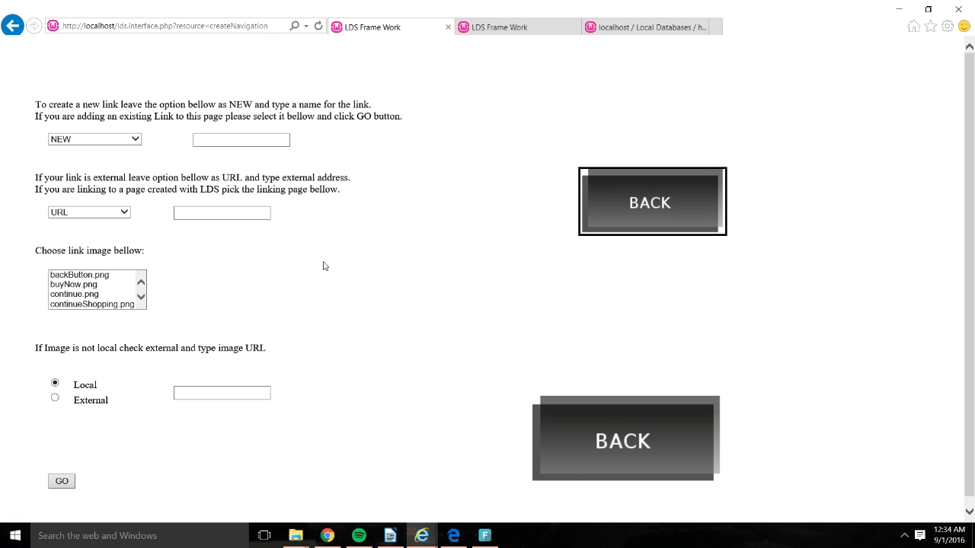
left_click(220, 144)
left_click(181, 211)
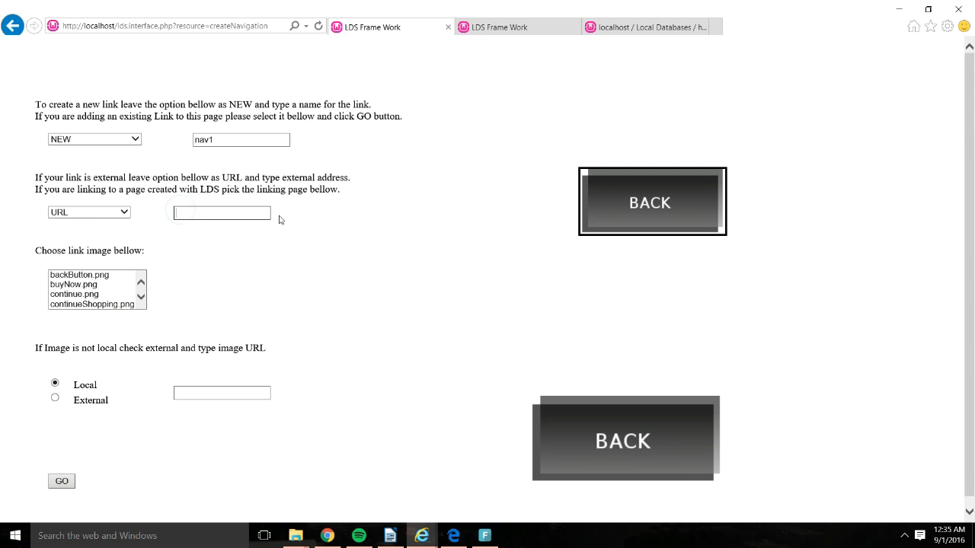
left_click(122, 217)
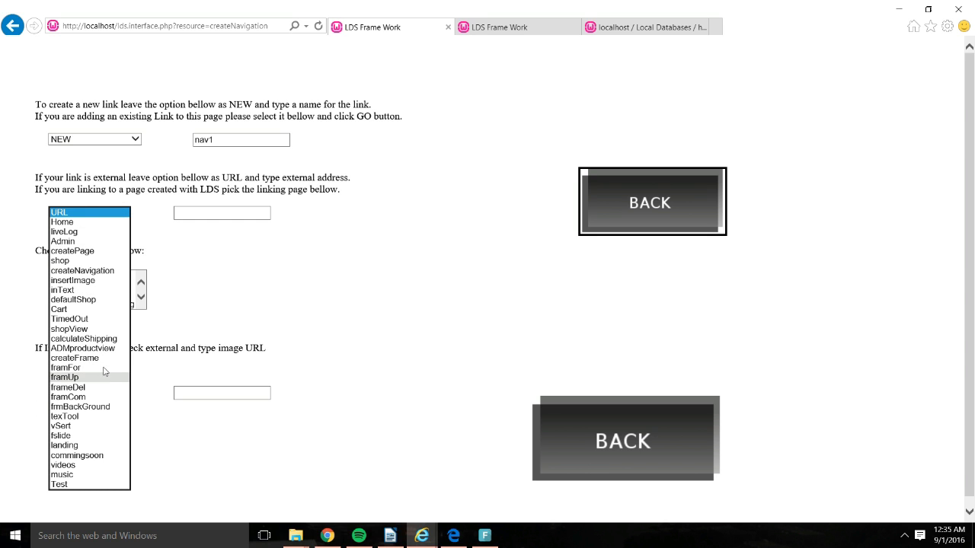
left_click(243, 257)
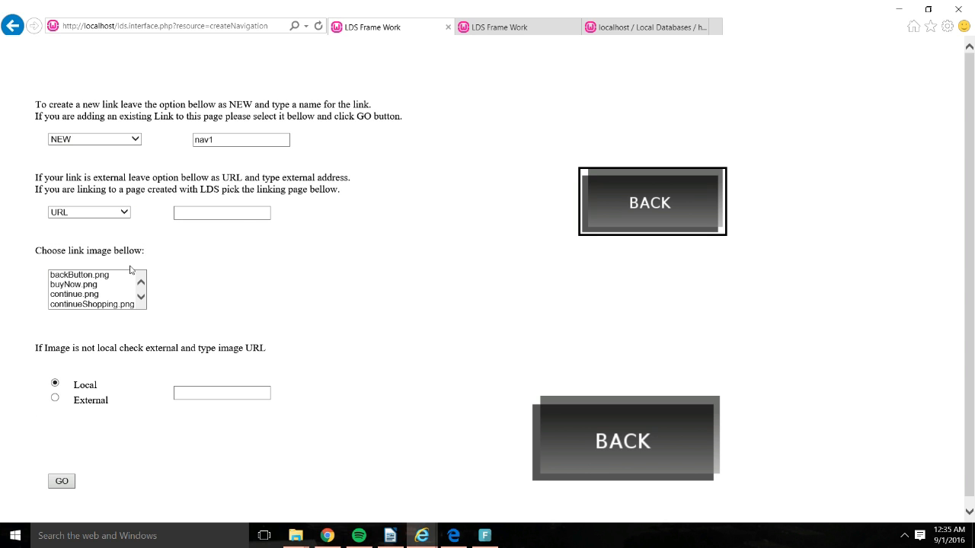
Choose shop.png as the link's image
left_click(139, 297)
left_click(140, 297)
left_click(140, 297)
left_click(139, 297)
left_click(140, 297)
left_click(140, 297)
left_click(140, 282)
left_click(140, 282)
left_click(140, 282)
left_click(140, 282)
left_click(91, 294)
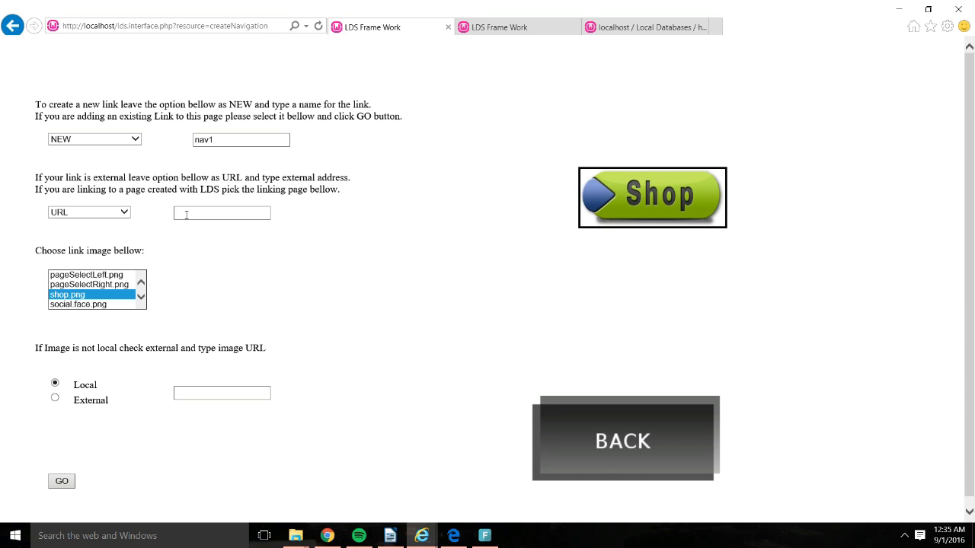
Point the link nav1 to the shop page and add it to the Test frame
left_click(186, 215)
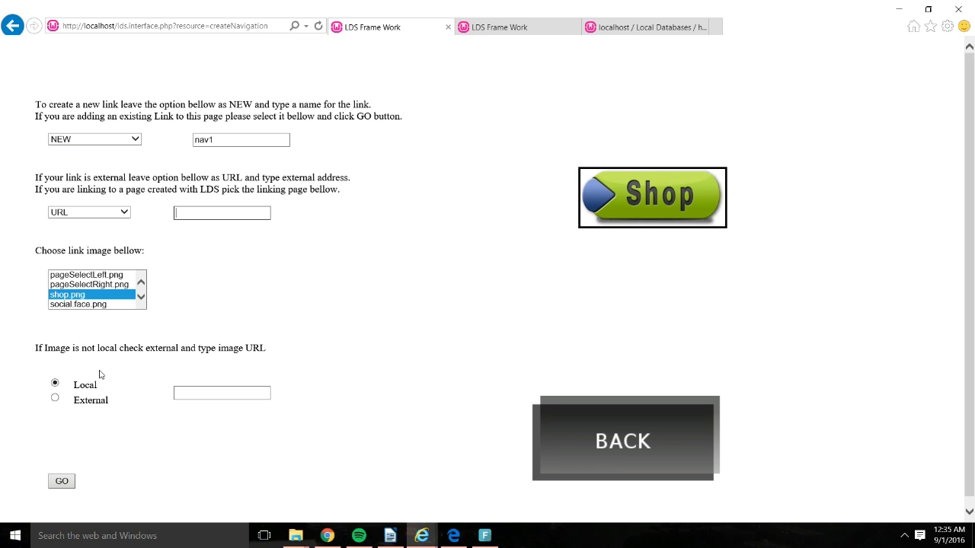
left_click(126, 213)
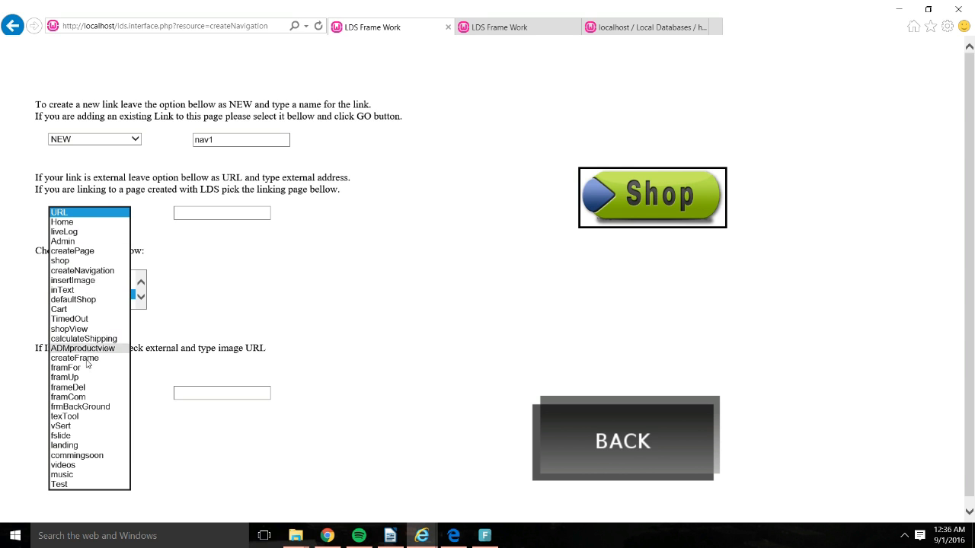
left_click(91, 260)
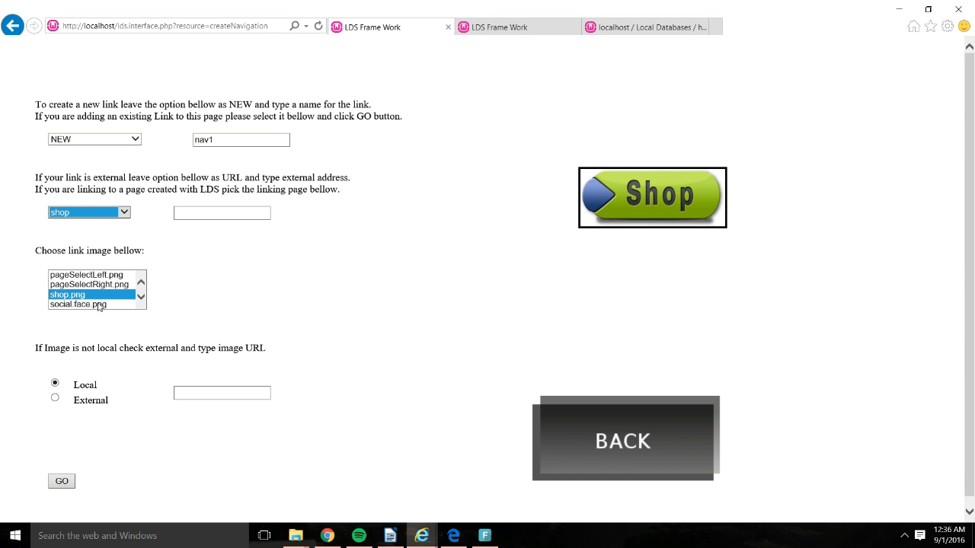
left_click(62, 481)
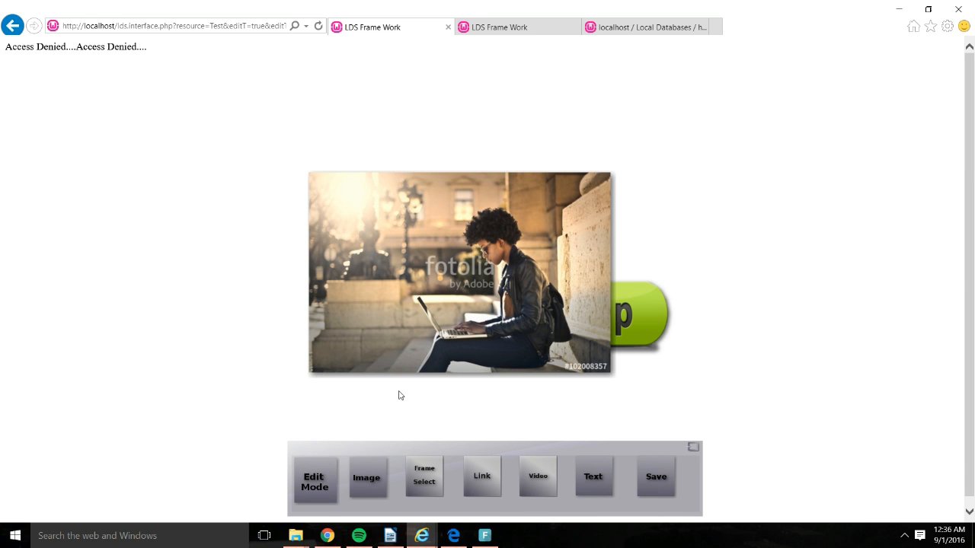
Bring the Shop link nav1 in front of the picture by setting its layer to 2
left_click(305, 488)
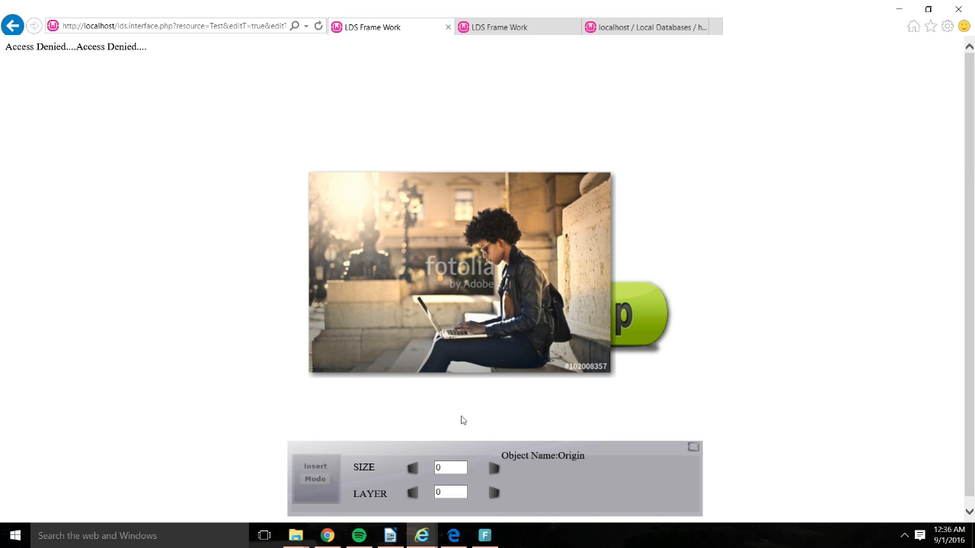
left_click(642, 314)
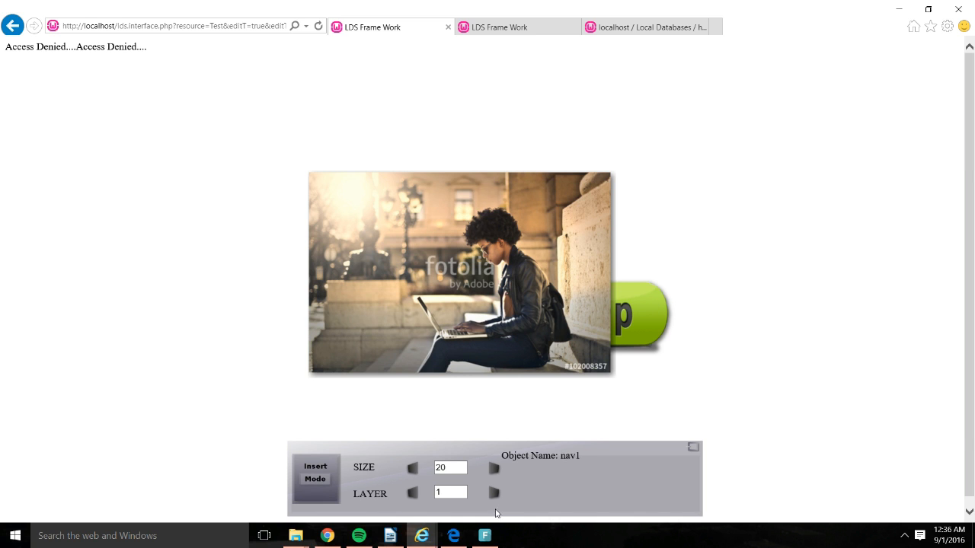
left_click(497, 493)
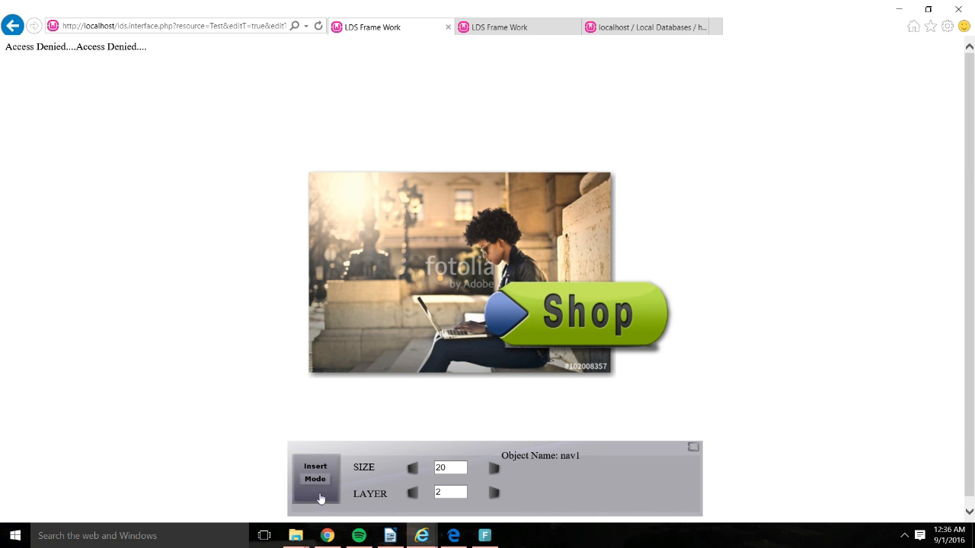
left_click(301, 492)
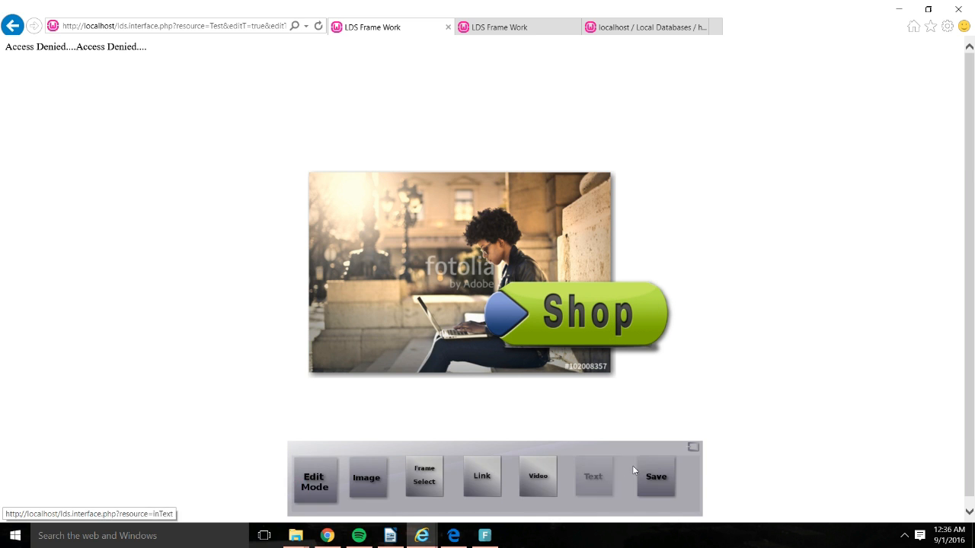
Move the Shop link down to the picture's lower edge and save the frame
left_click(662, 492)
left_click_drag(585, 312, 455, 366)
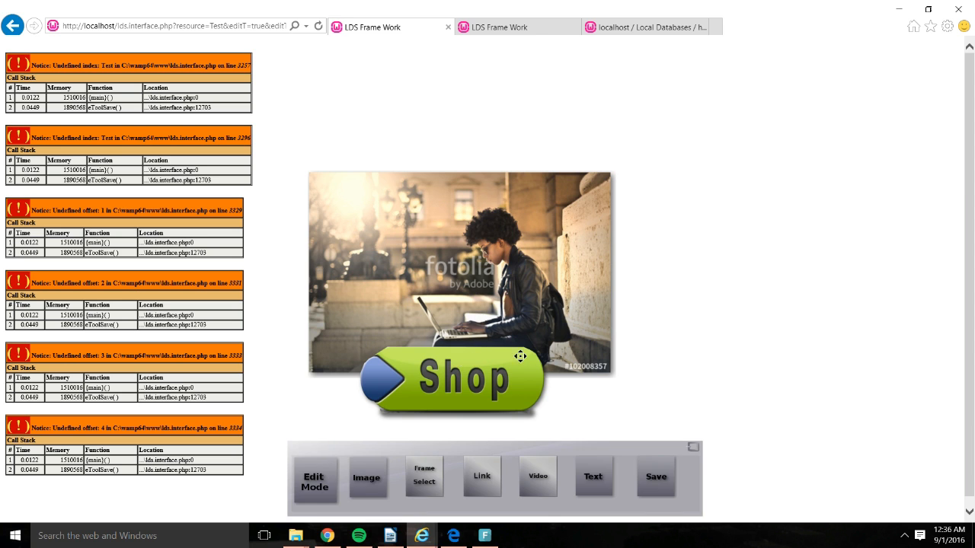
left_click(655, 469)
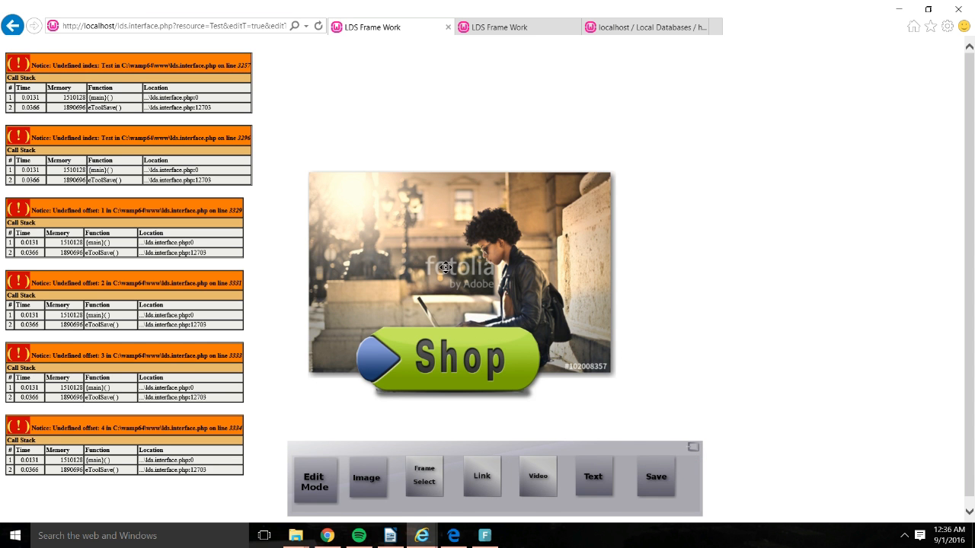
Enlarge the picture of the woman with the laptop to size 51
left_click(313, 480)
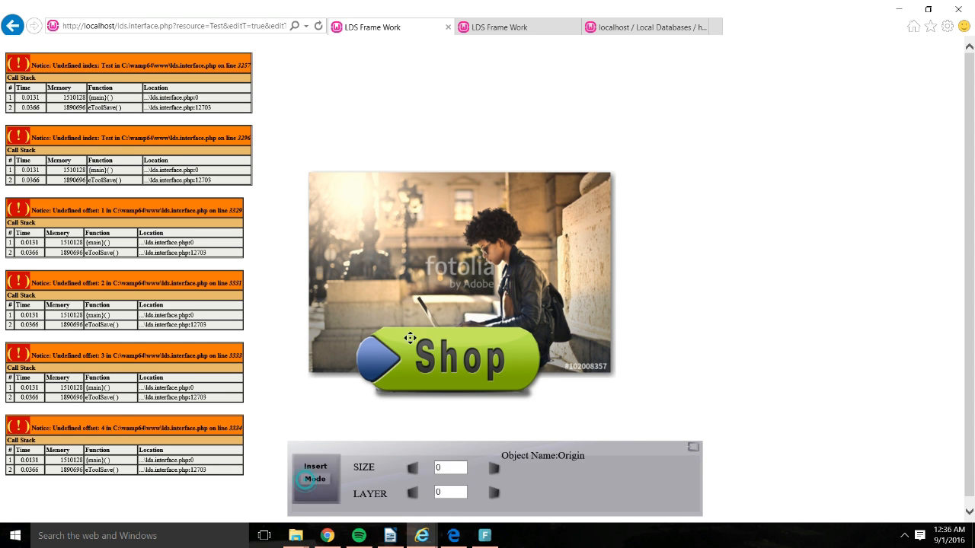
left_click(496, 469)
left_click(498, 468)
double_click(498, 469)
left_click(499, 468)
left_click(498, 468)
left_click(499, 468)
left_click(499, 469)
left_click(499, 469)
left_click(498, 468)
left_click(499, 468)
left_click(499, 469)
left_click(499, 468)
left_click(499, 469)
left_click(499, 468)
left_click(499, 469)
left_click(499, 468)
left_click(499, 469)
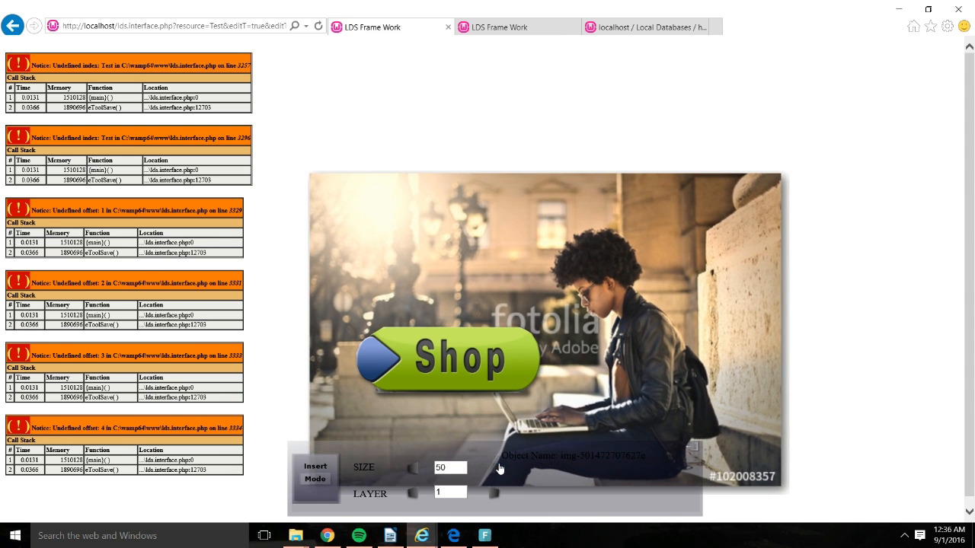
left_click(499, 469)
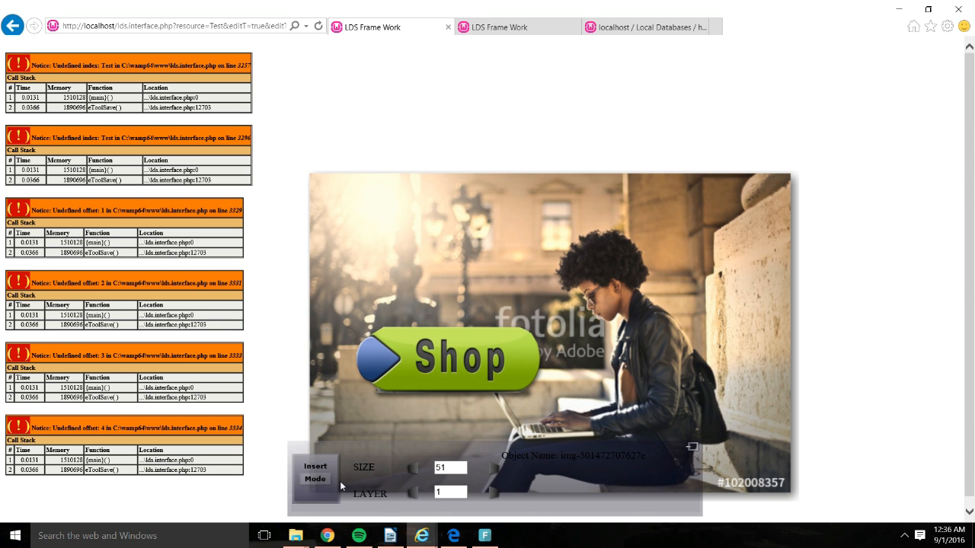
Move the enlarged picture up and to the left, place the Shop link in its lower-left corner, and save the frame
left_click(335, 483)
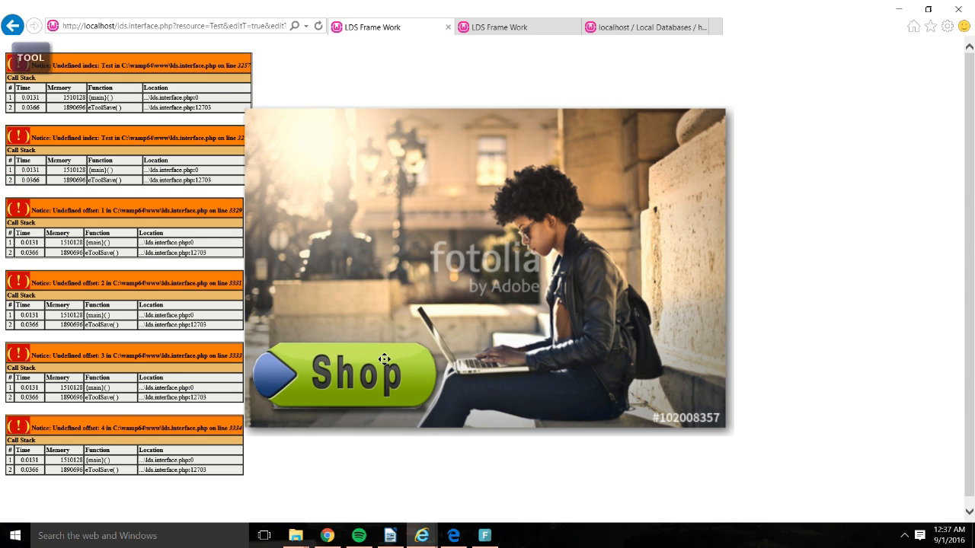
left_click(45, 68)
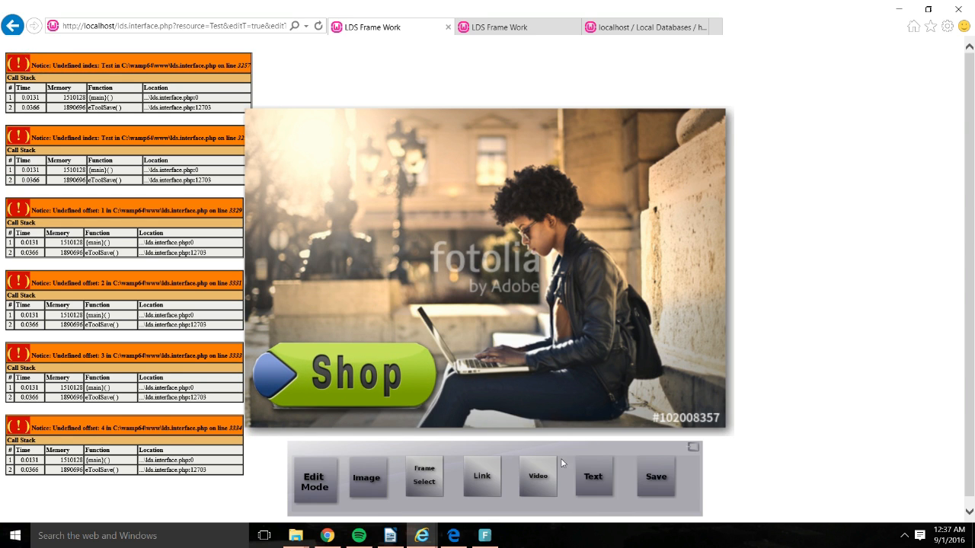
left_click(657, 480)
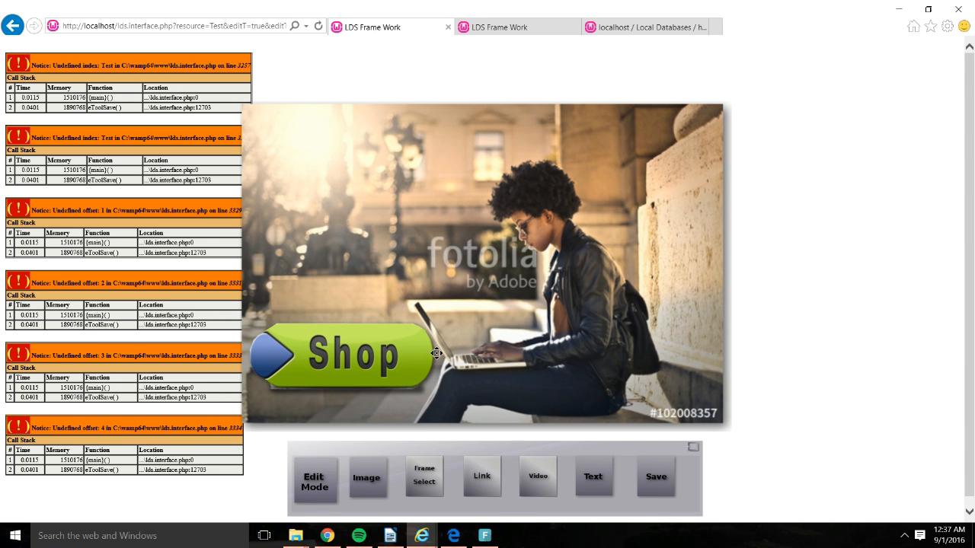
Reload the published Test page, test its Shop link to the shop page, and return to the Test page
left_click(473, 23)
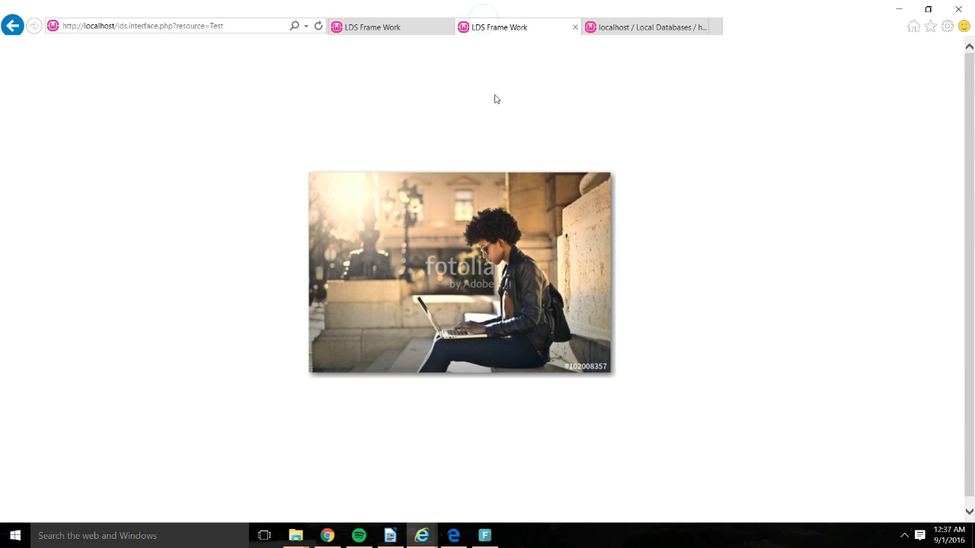
left_click(317, 29)
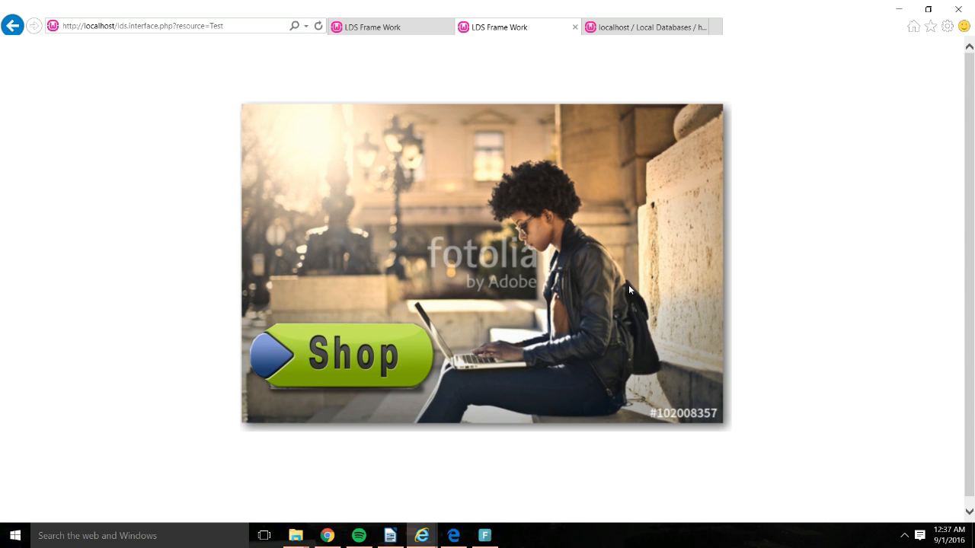
left_click(342, 335)
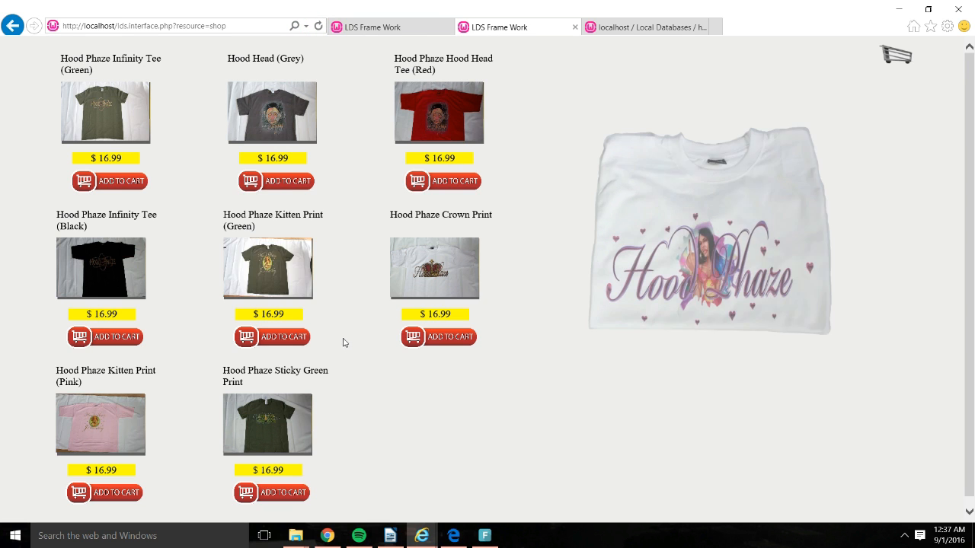
left_click(12, 25)
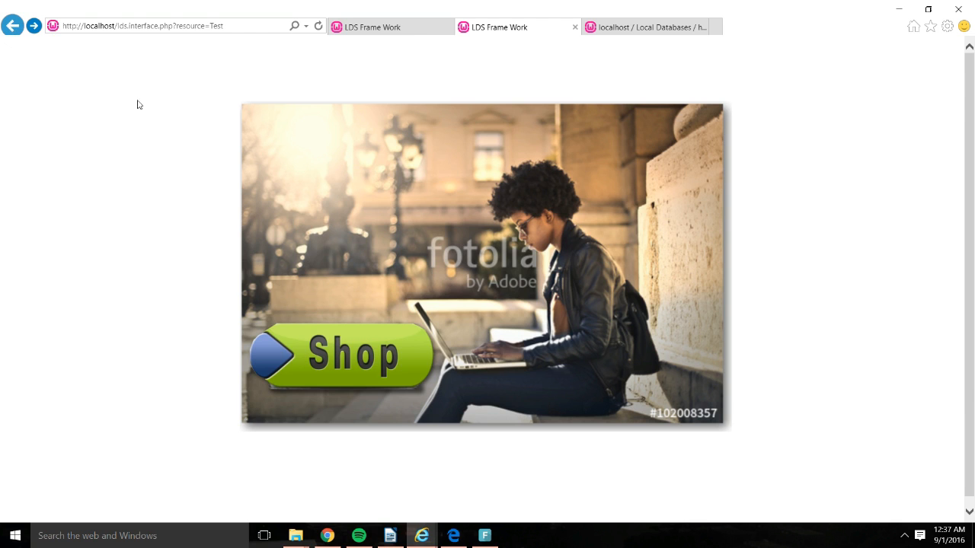